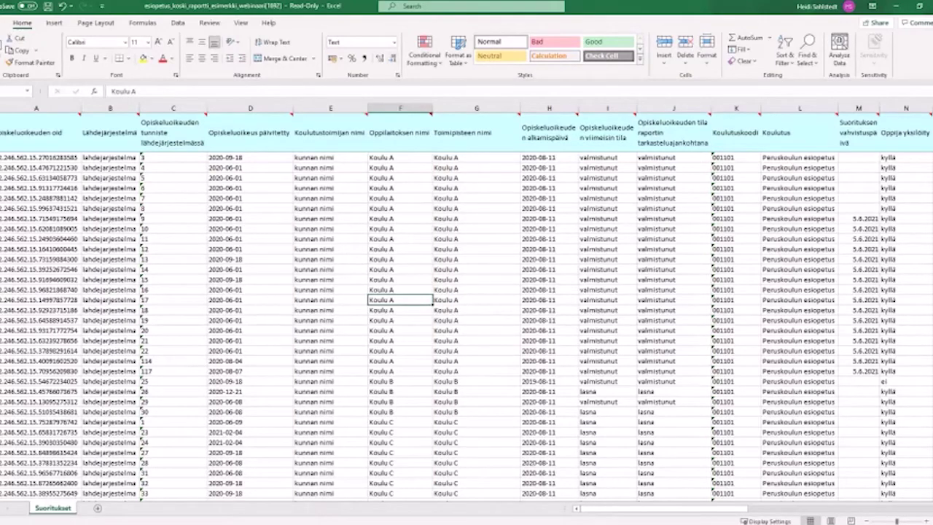
Step: Look through the rows and middle columns of the Suoritukset sheet and inspect the "ei" entry under Oppija yksilöity
scroll(467, 327, "down", 9)
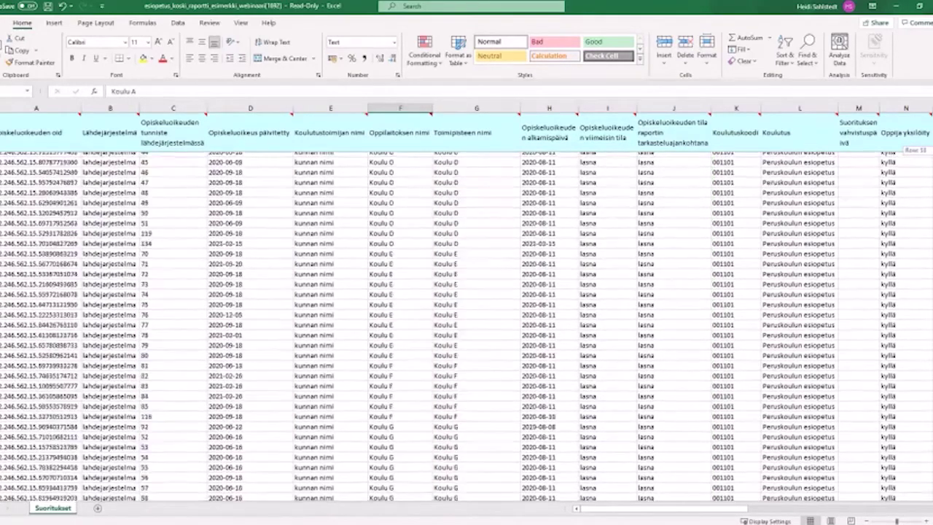
scroll(467, 327, "down", 16)
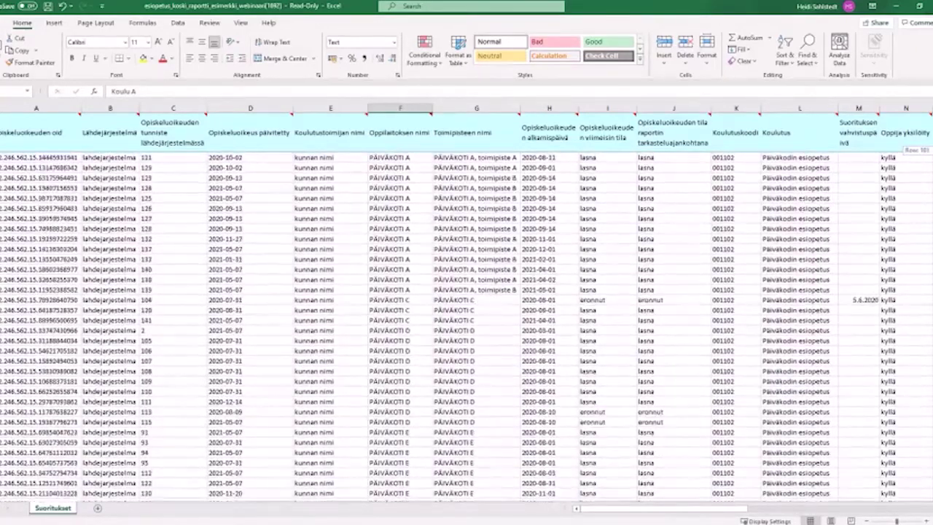
scroll(467, 328, "up", 20)
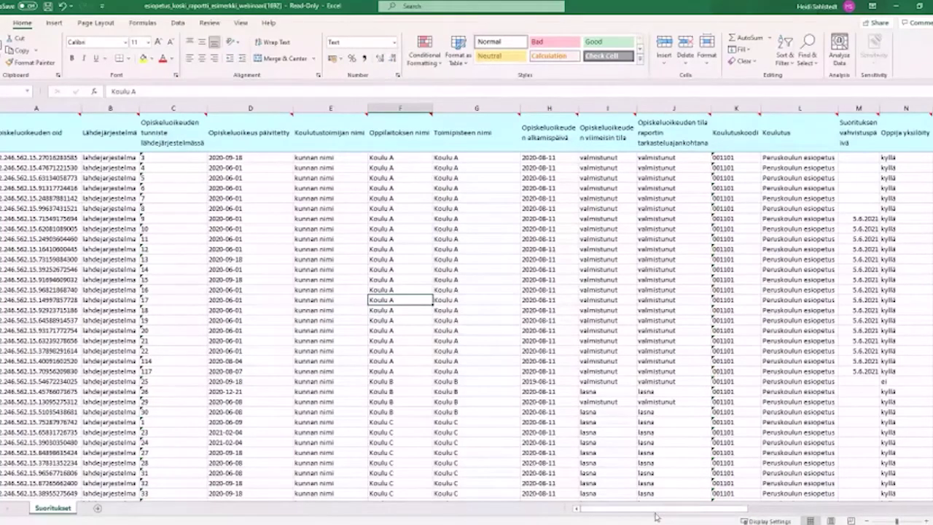
left_click_drag(663, 508, 580, 509)
mouse_move(40, 139)
left_click_drag(697, 512, 740, 519)
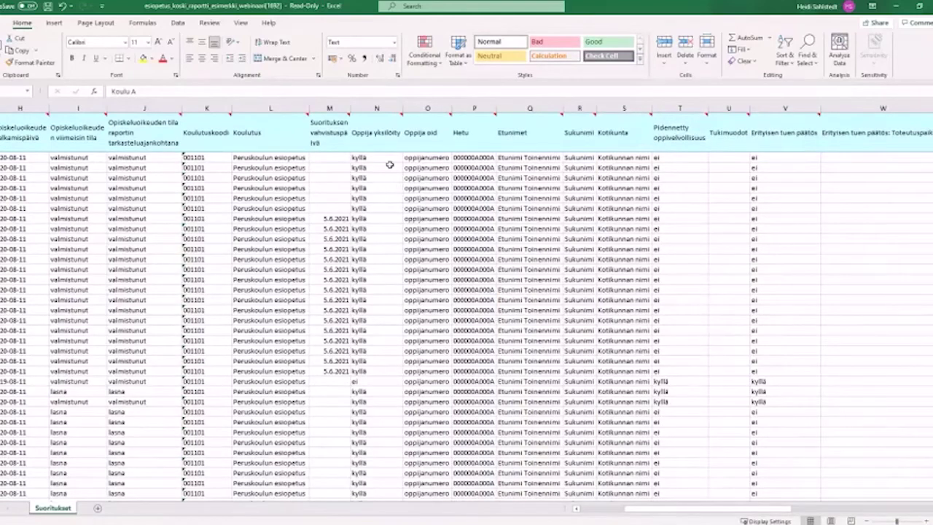
mouse_move(383, 141)
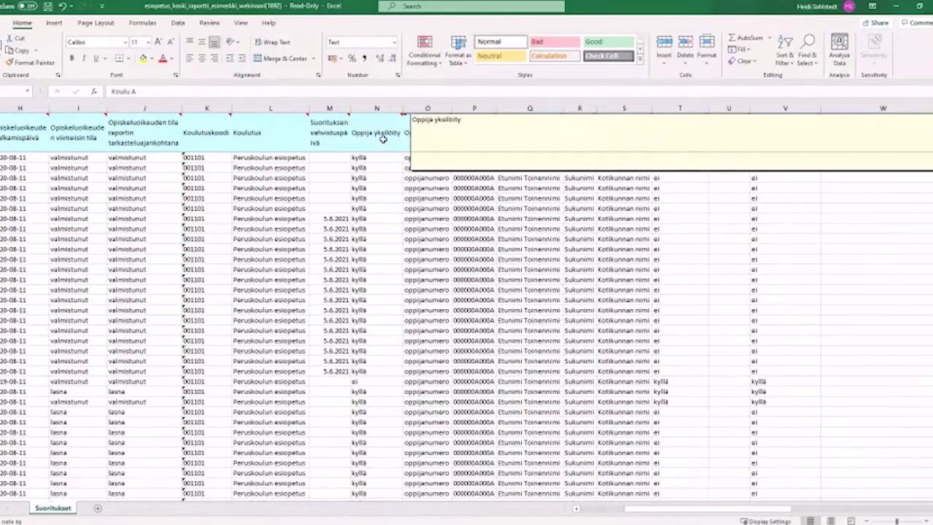
left_click(360, 383)
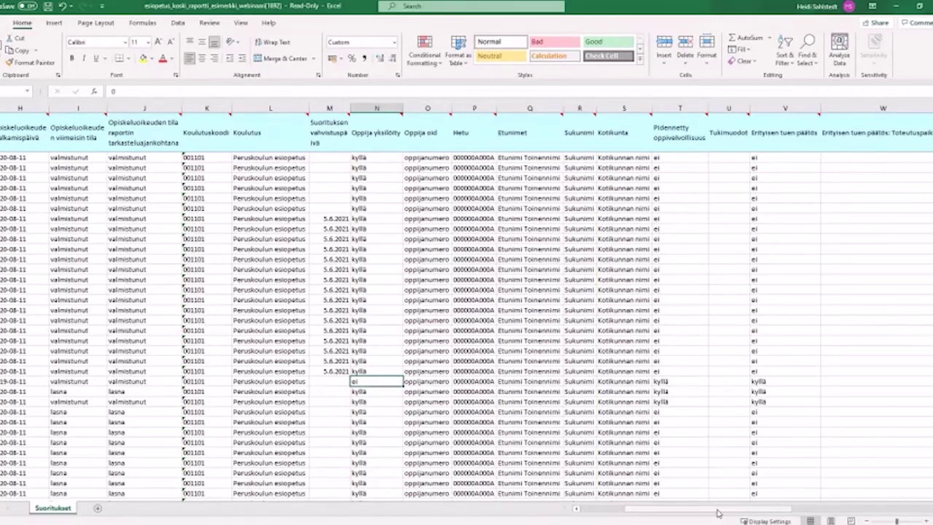
Step: Examine the report's remaining columns through Ostopalvelu/palveluseteli, and look again at the Suorituksen vahvistuspäivä column
left_click_drag(718, 513, 778, 517)
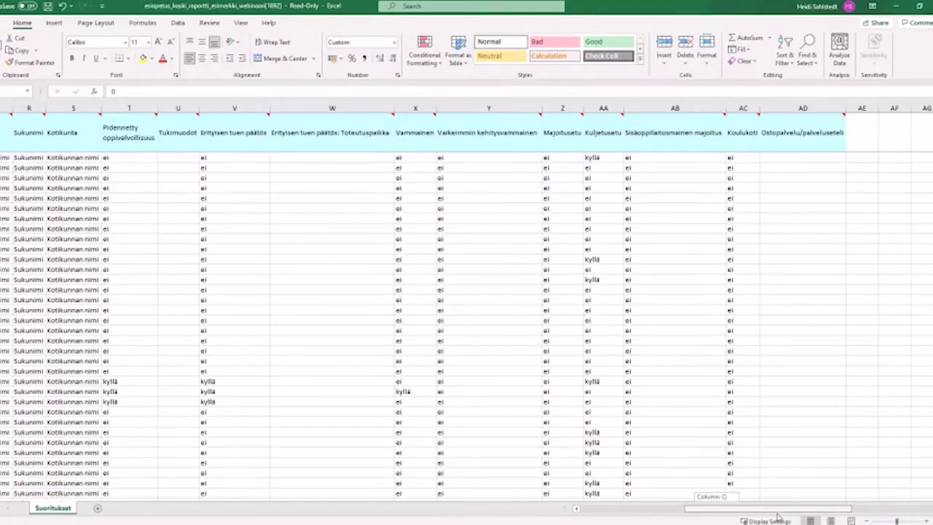
left_click_drag(778, 517, 680, 514)
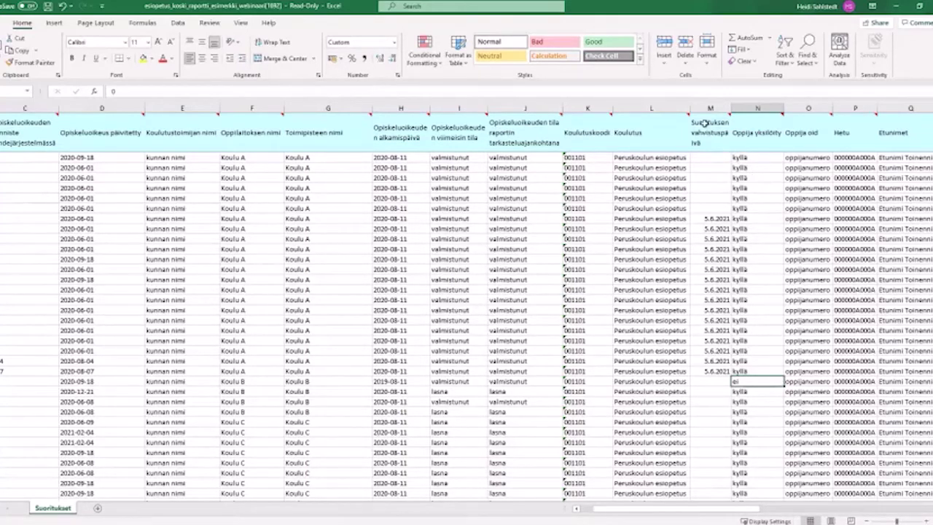
mouse_move(711, 117)
left_click_drag(707, 510, 788, 516)
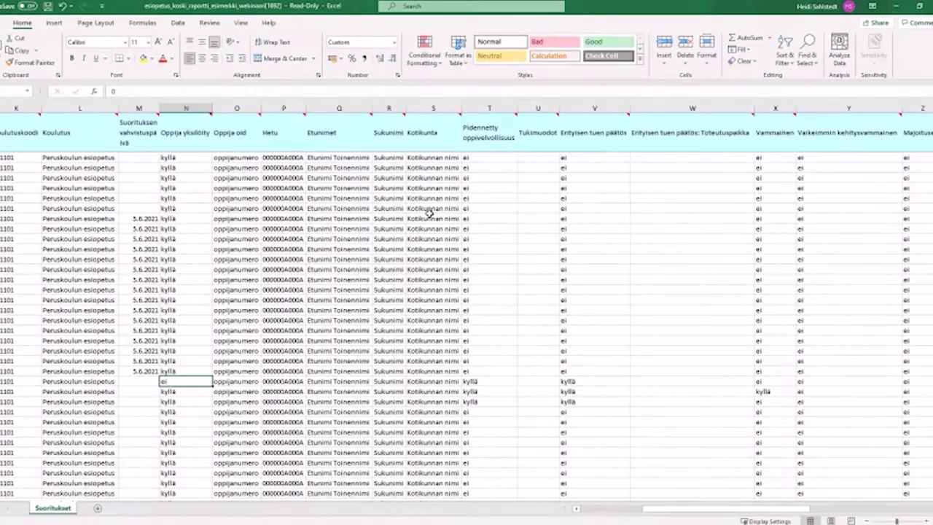
left_click_drag(666, 510, 576, 521)
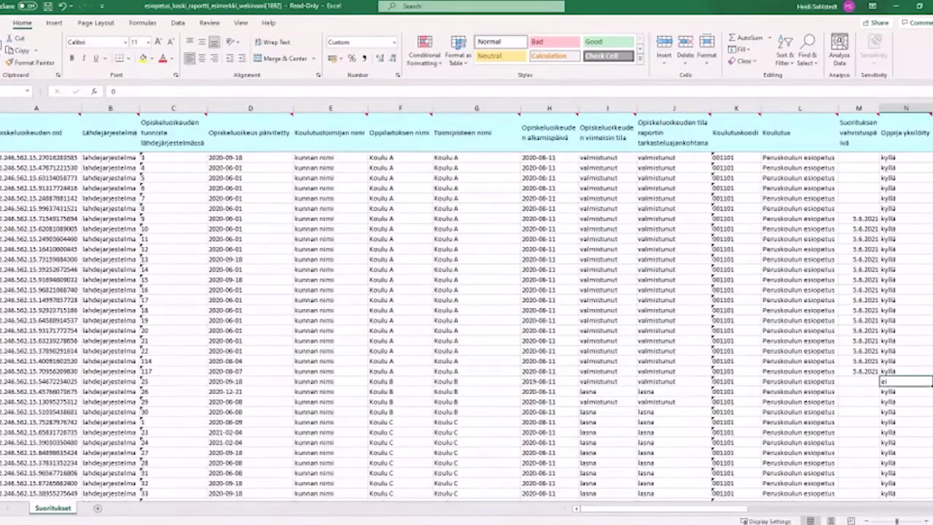
Step: Select the whole Suoritukset data range and turn on filtering for all its header columns
key("ctrl+a")
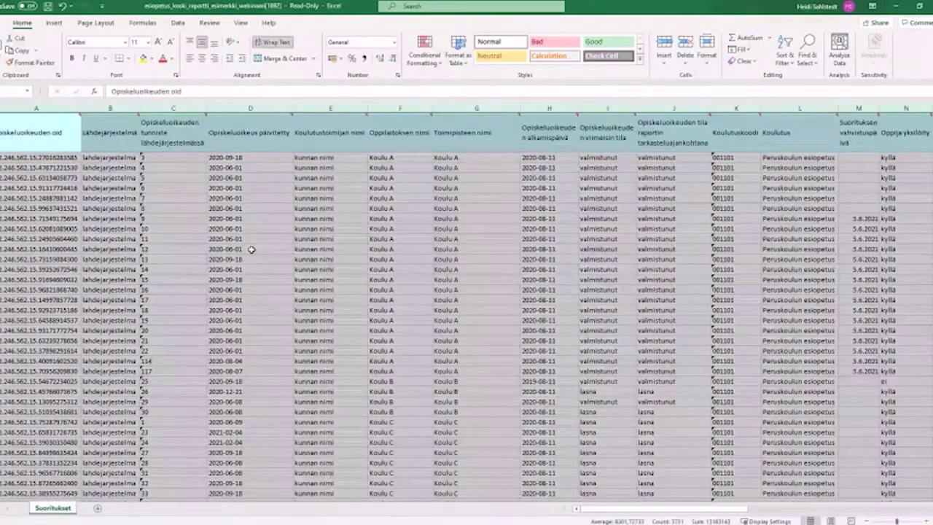
left_click(785, 51)
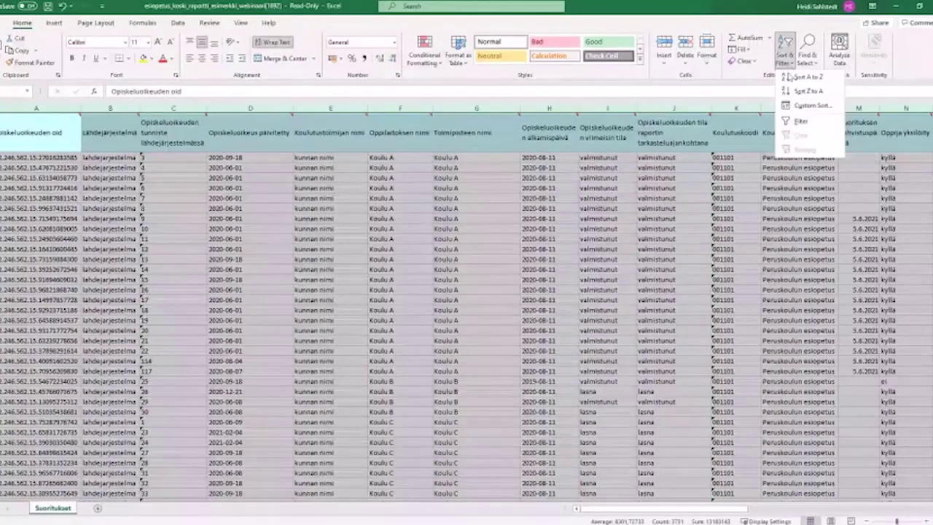
left_click(802, 122)
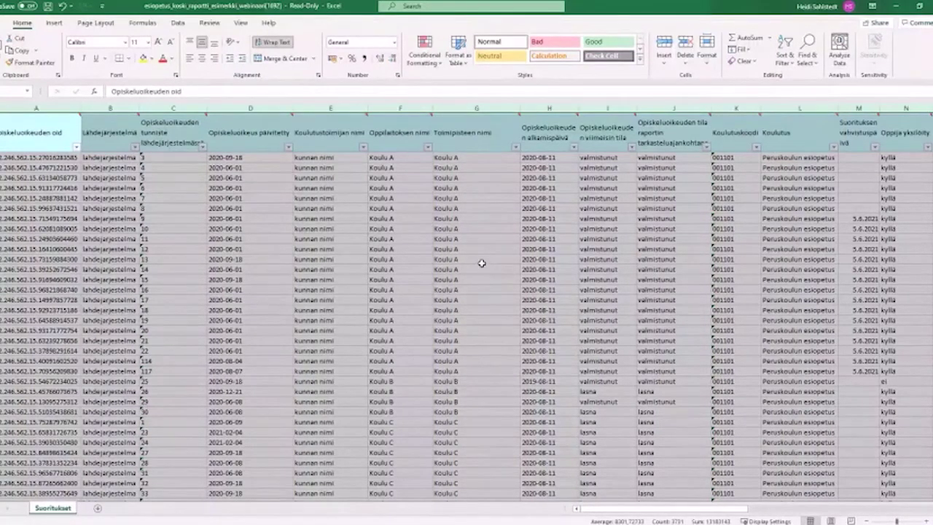
left_click(489, 189)
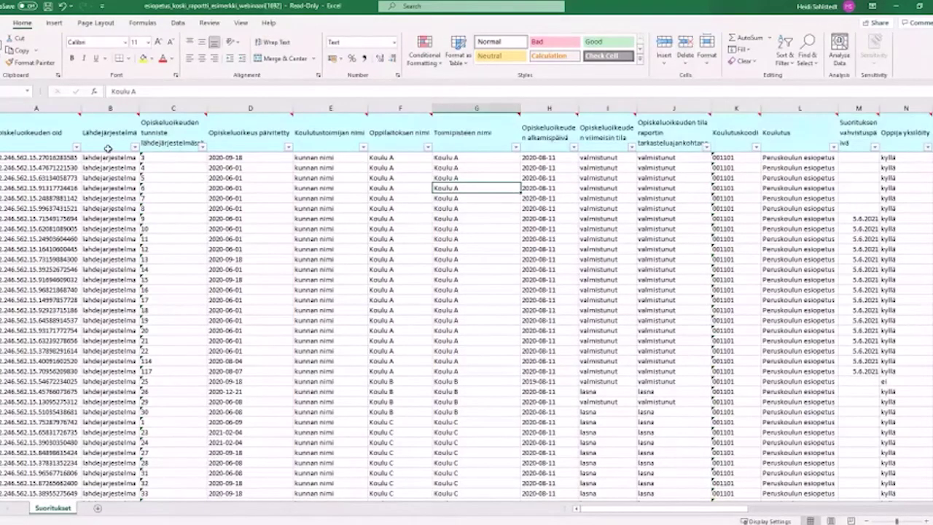
Step: Filter the Opiskeluoikeuden alkamispäivä column to show only start dates in 2019
left_click(288, 148)
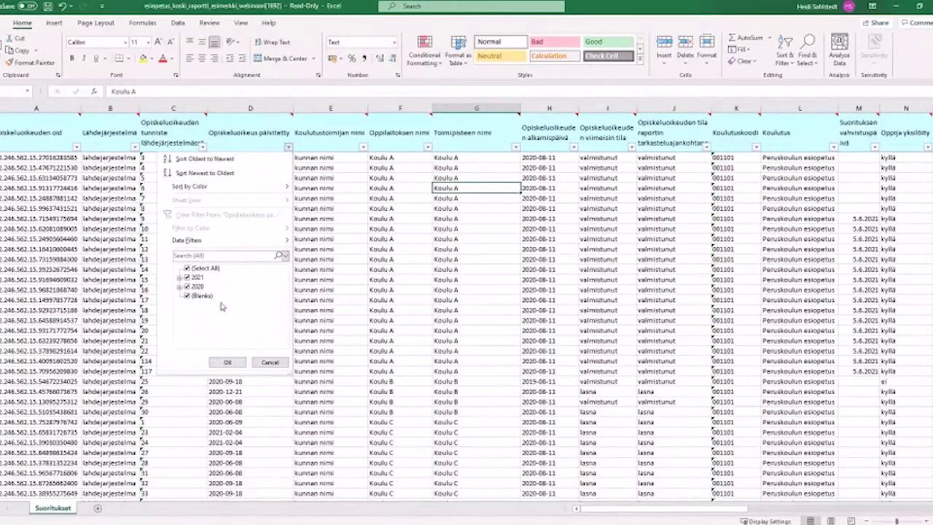
left_click(290, 148)
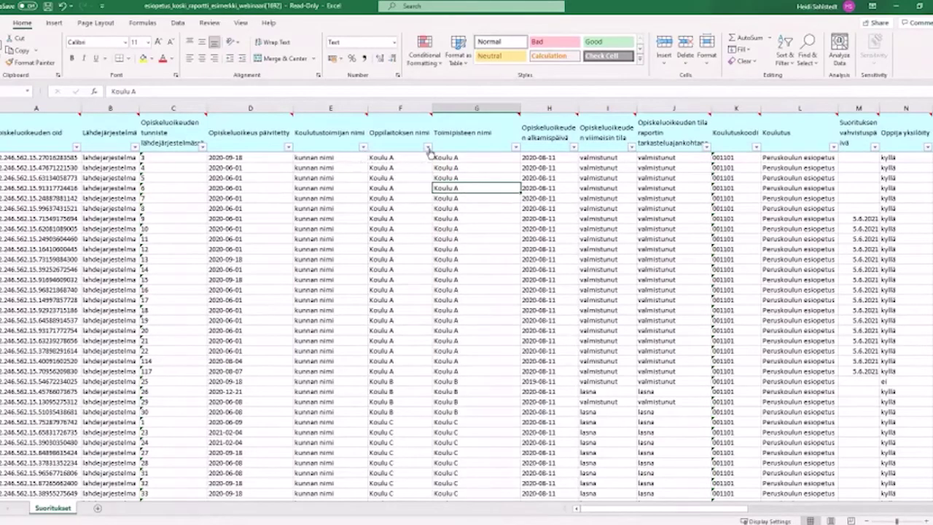
left_click(575, 148)
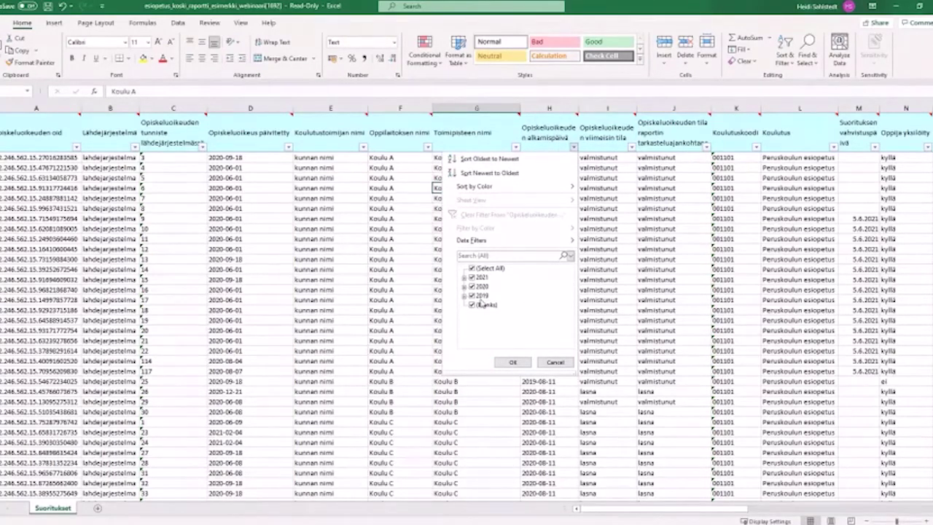
left_click(472, 269)
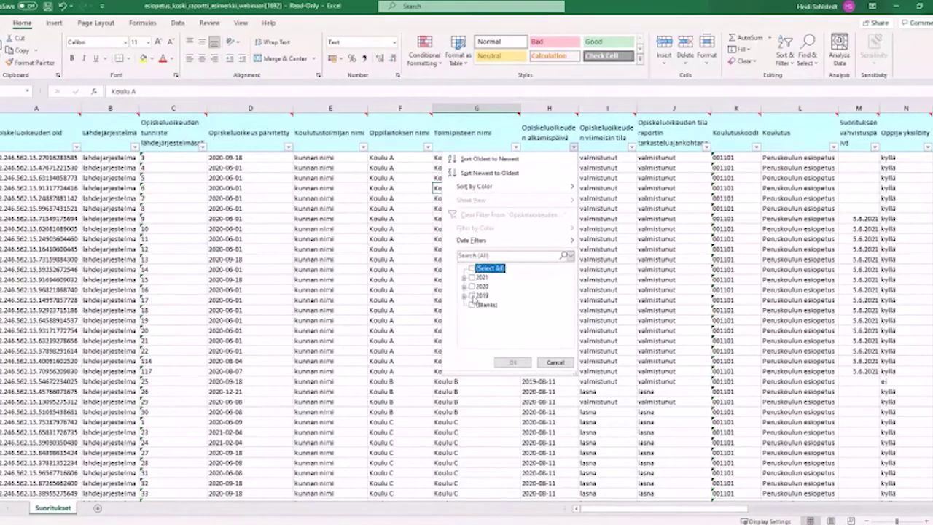
left_click(474, 296)
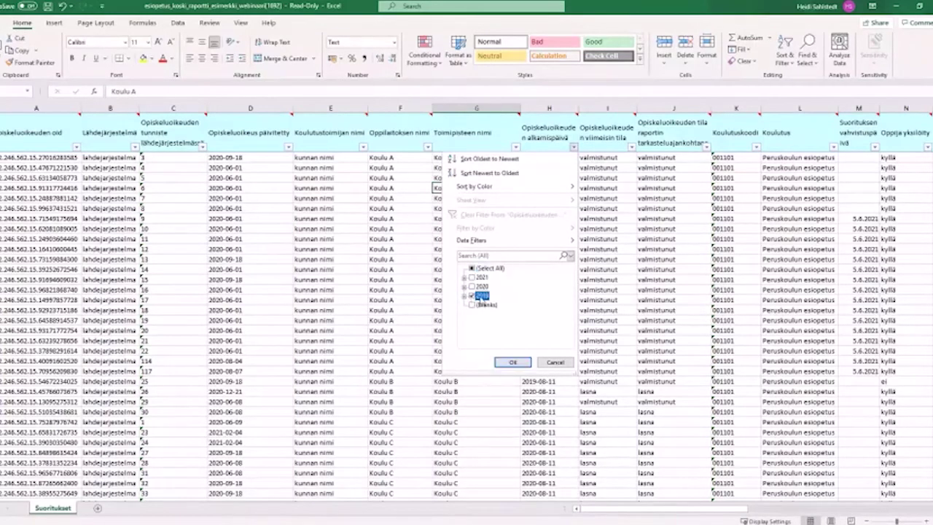
left_click(509, 362)
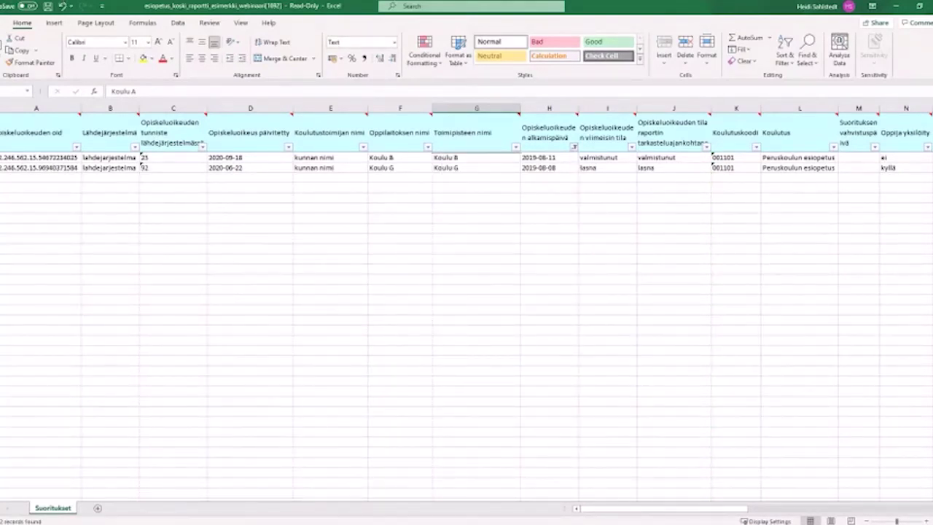
Step: Examine the 2019 rows across the columns, comparing Pidennetty oppivelvollisuus, start date and study right status
left_click_drag(588, 519, 567, 504)
left_click_drag(624, 510, 668, 509)
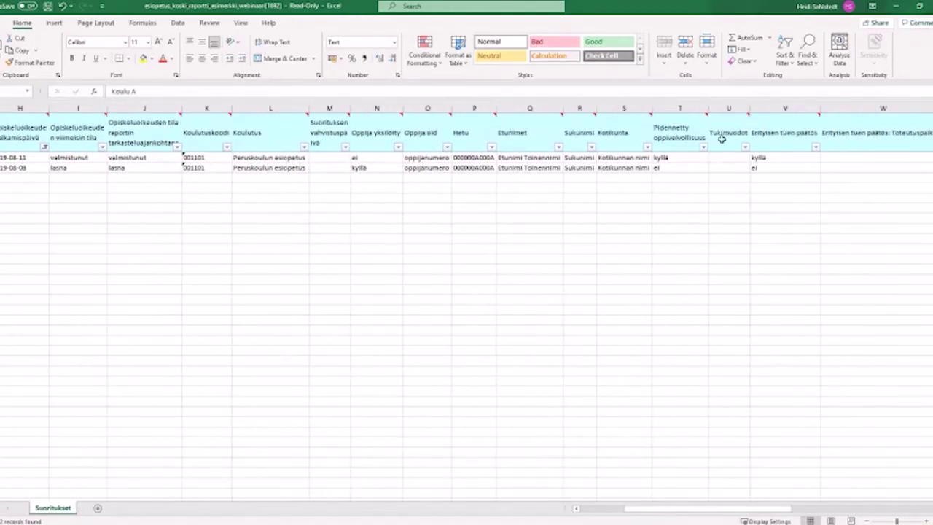
left_click(675, 157)
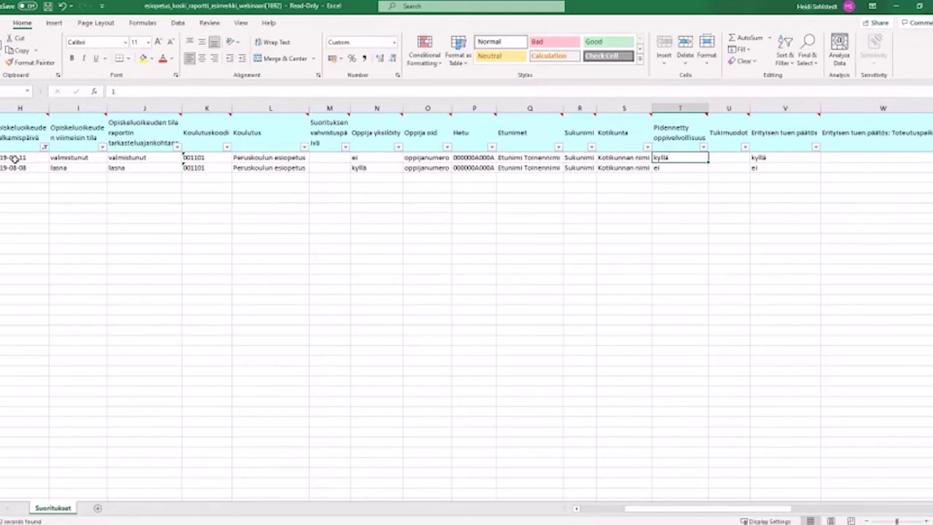
left_click_drag(650, 510, 636, 510)
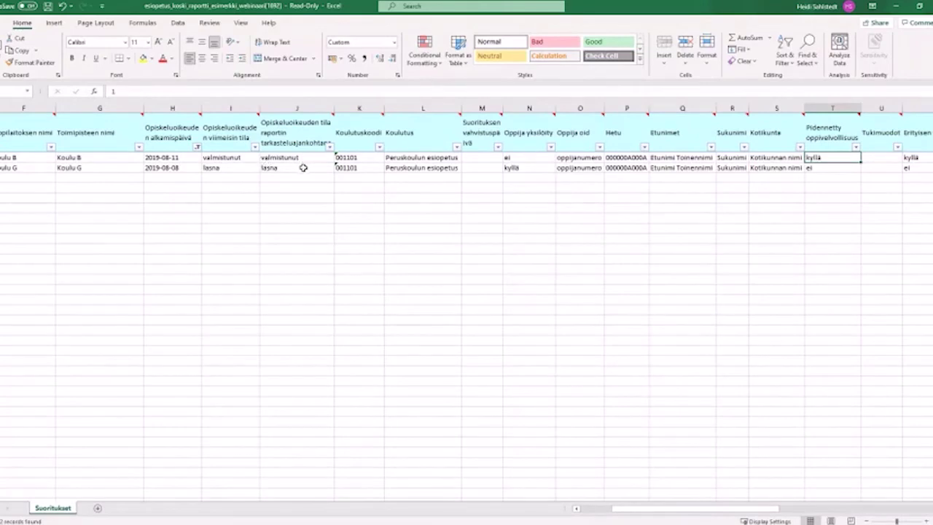
left_click(181, 168)
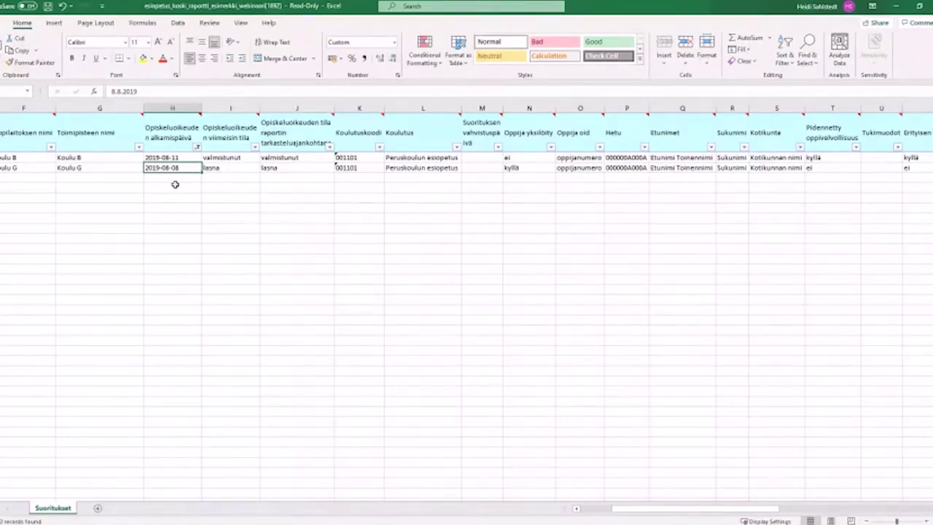
left_click_drag(624, 510, 636, 511)
mouse_move(610, 514)
left_mouse_down()
mouse_move(578, 514)
mouse_move(623, 514)
left_mouse_up()
left_click_drag(622, 512, 589, 514)
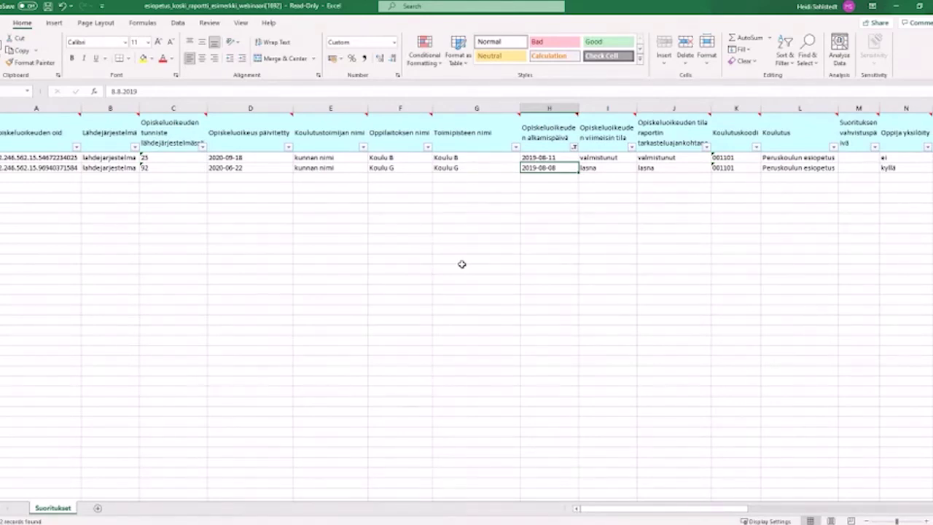
Step: Clear the 2019 filter from the Opiskeluoikeuden alkamispäivä column
left_click(574, 147)
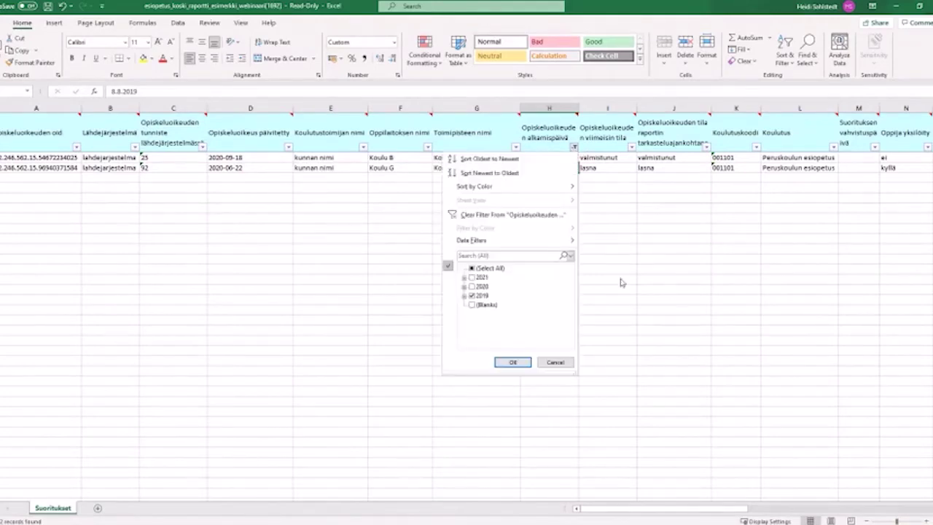
left_click(473, 296)
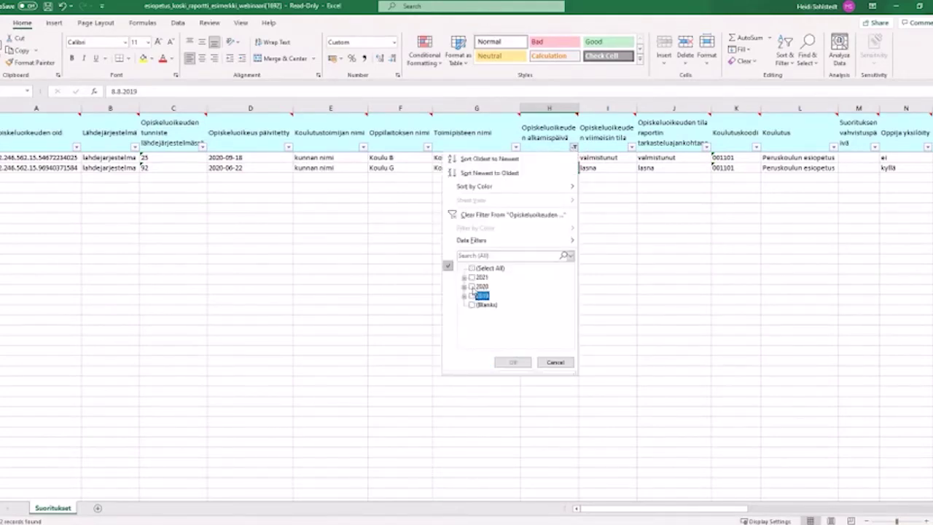
left_click(476, 268)
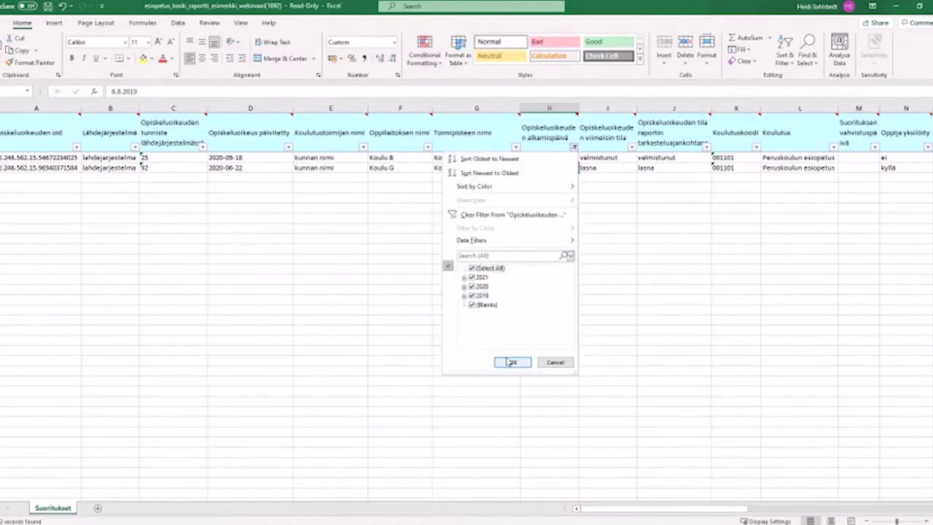
left_click(470, 215)
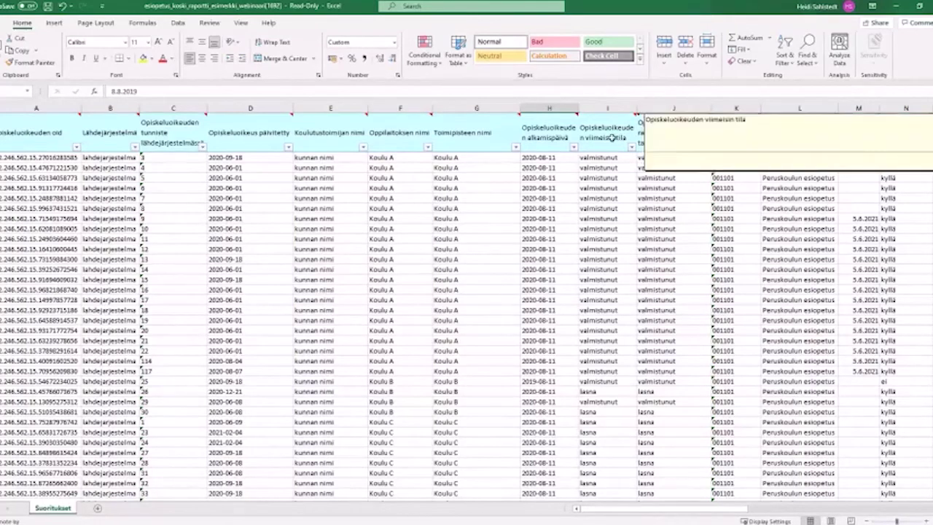
Step: Filter the Opiskeluoikeuden viimeisin tila column to only "lasna" and look through the filtered rows
left_click(607, 108)
left_click(499, 421)
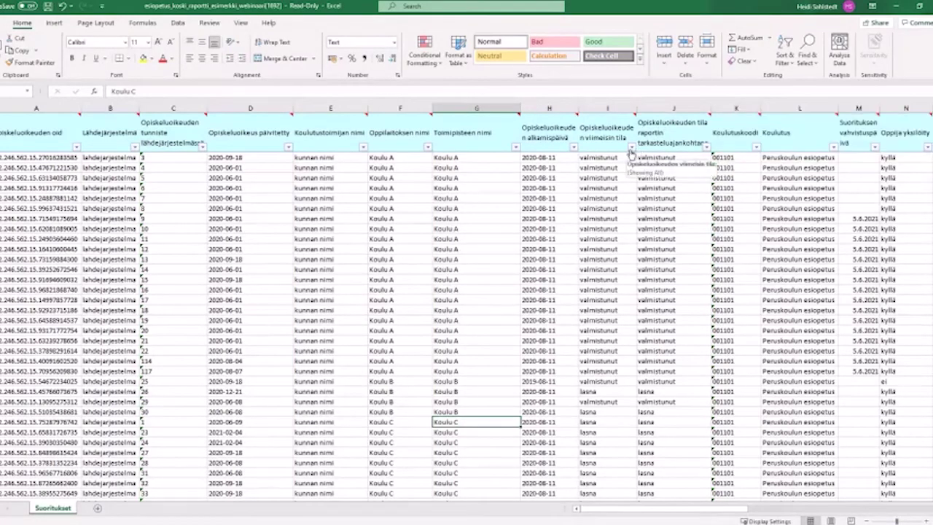
left_click(631, 148)
left_click(533, 267)
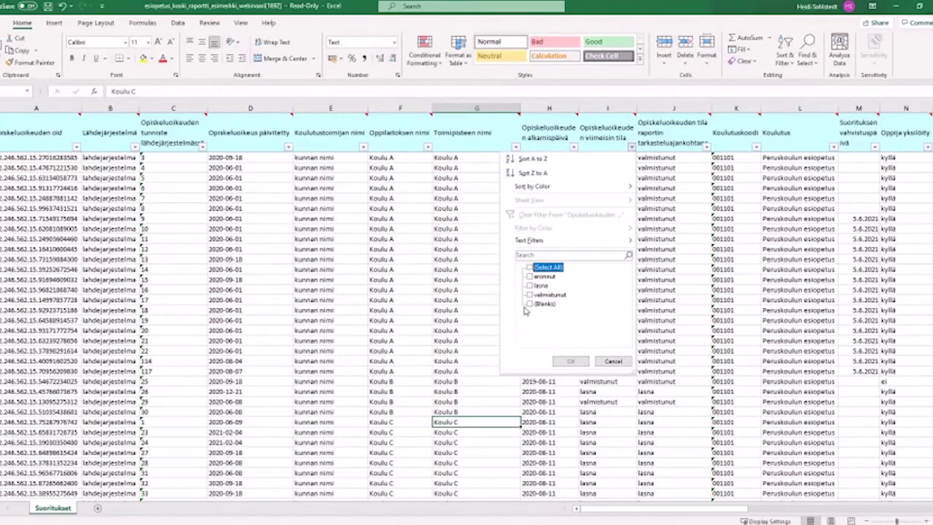
left_click(531, 286)
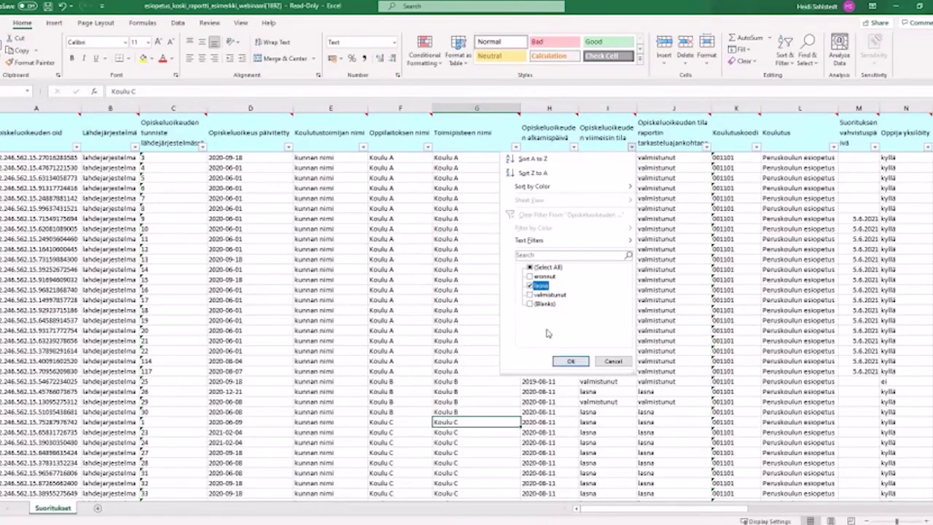
left_click(571, 361)
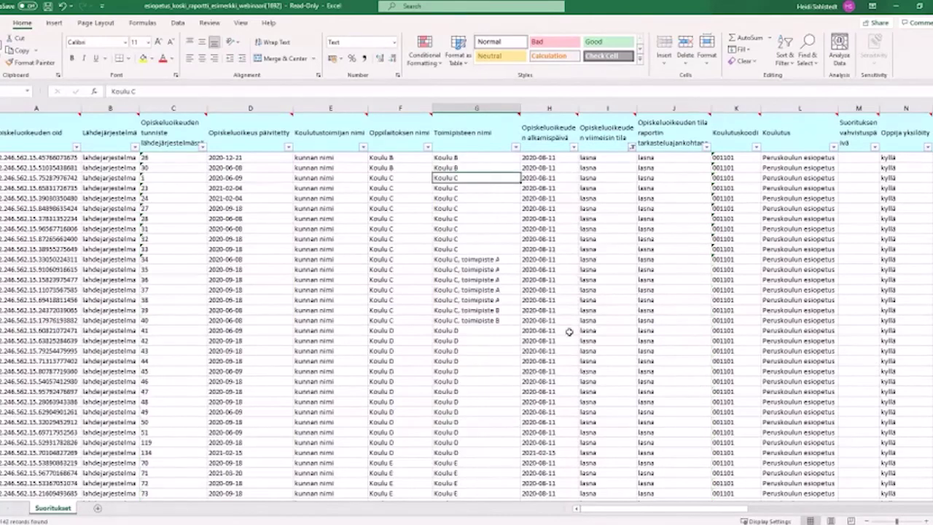
left_click(611, 290)
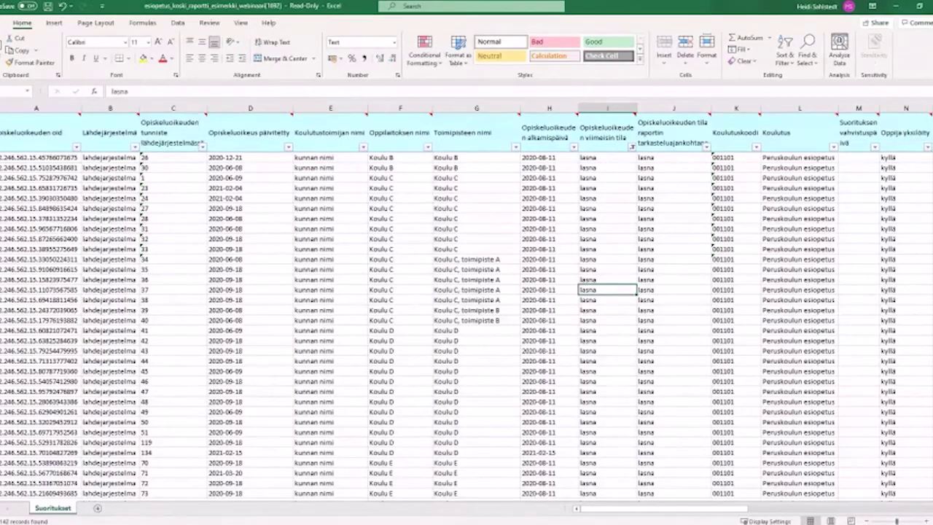
scroll(467, 327, "down", 13)
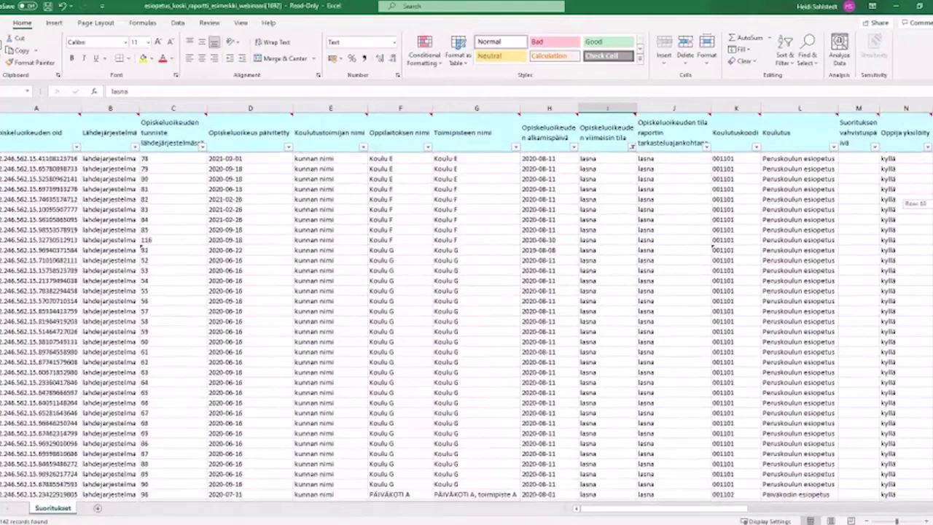
Step: Look through the "lasna" rows and check which years the Opiskeluoikeuden alkamispäivä filter offers, without applying a filter
scroll(467, 327, "down", 15)
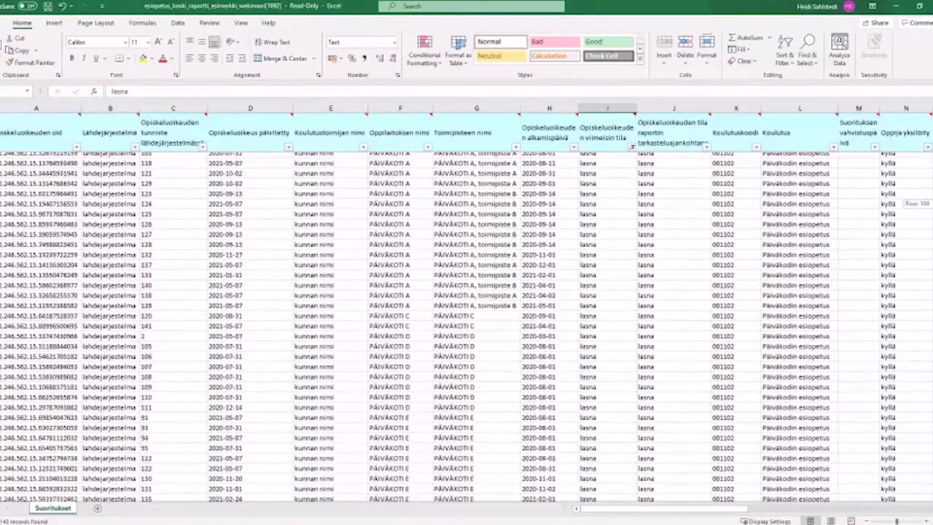
scroll(466, 326, "up", 15)
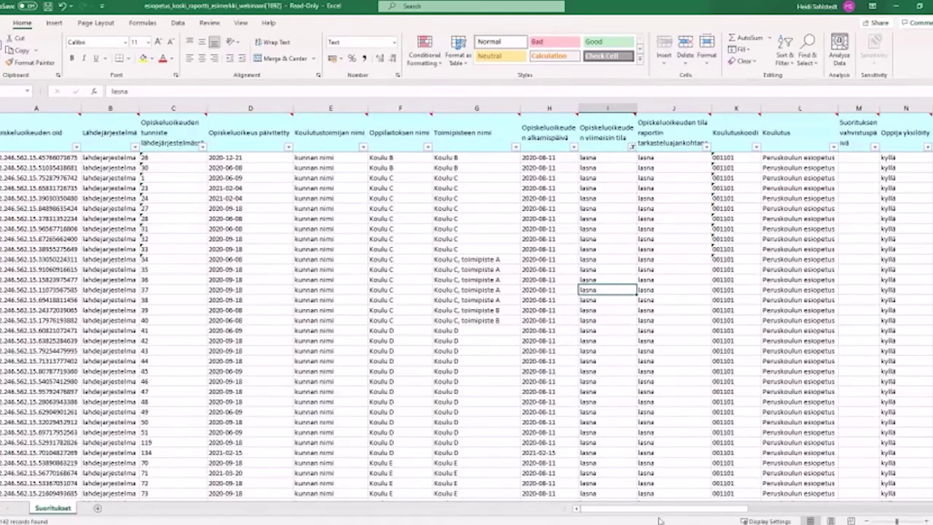
left_click(575, 148)
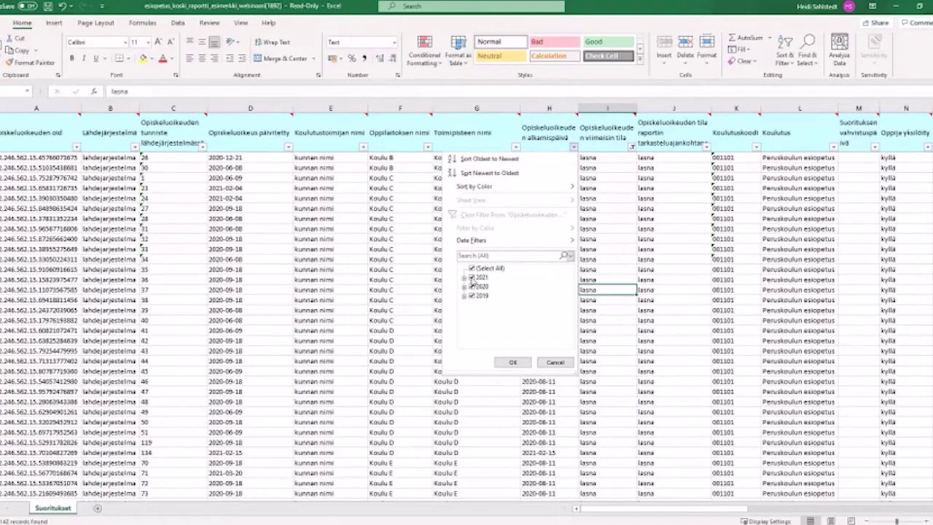
left_click(553, 362)
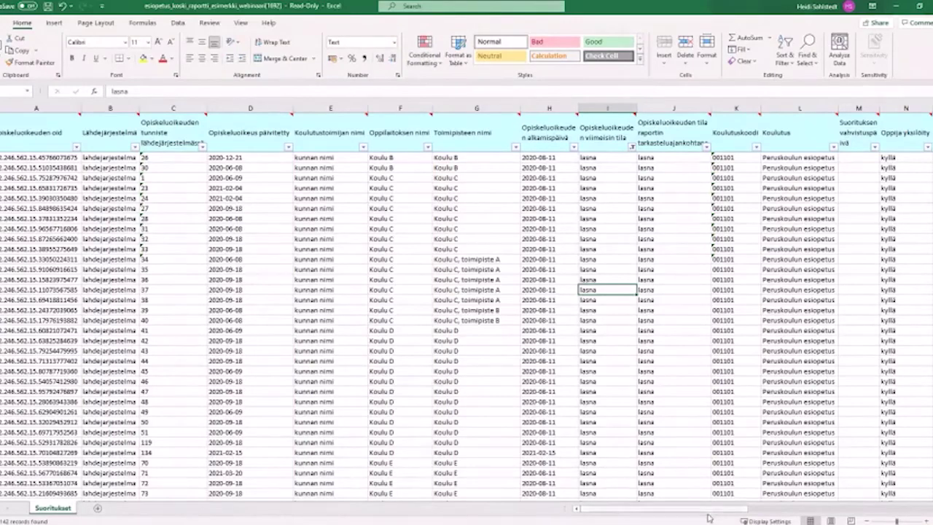
Step: Filter the Oppija yksilöity column to show only the rows with the value "ei"
left_click_drag(721, 511, 735, 514)
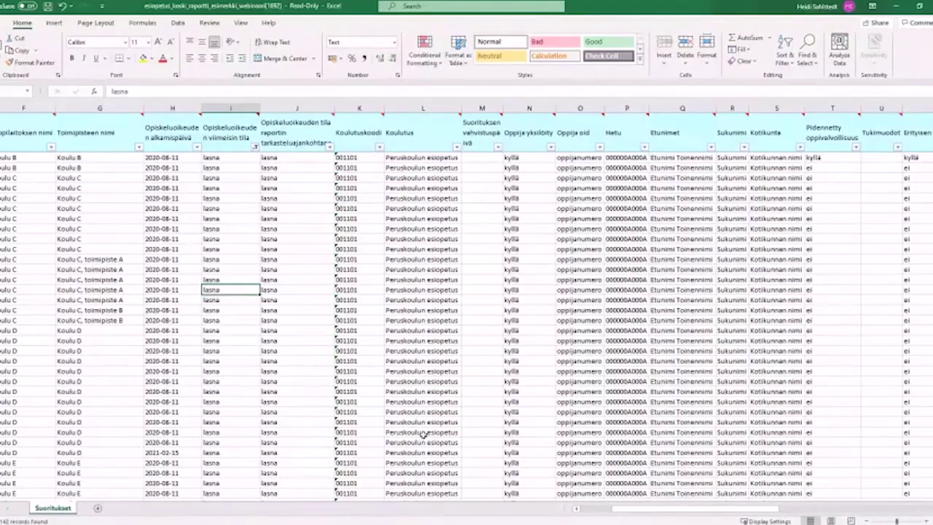
left_click_drag(742, 515, 659, 516)
mouse_move(619, 130)
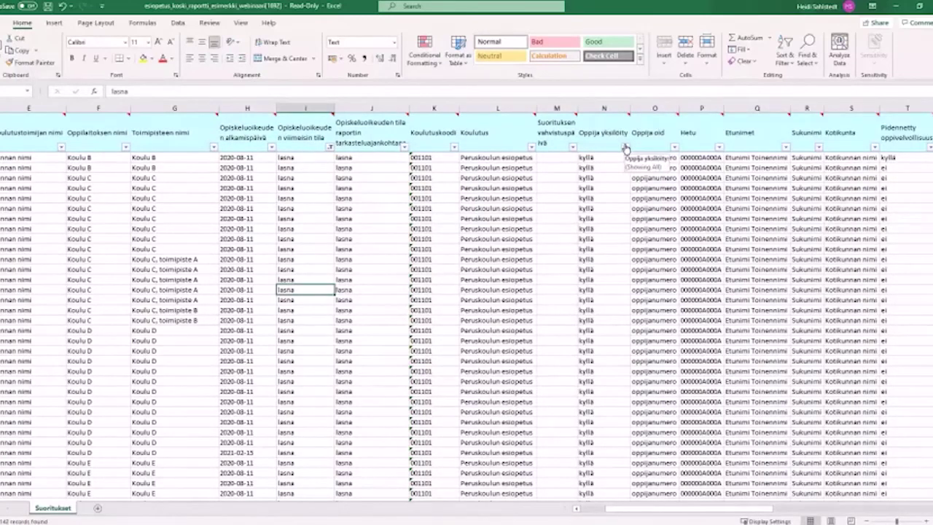
left_click(626, 148)
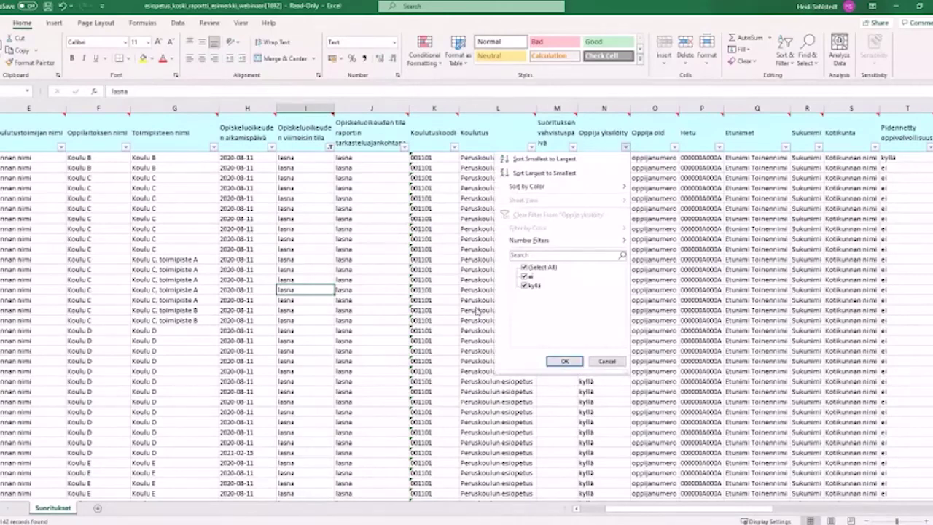
left_click(526, 267)
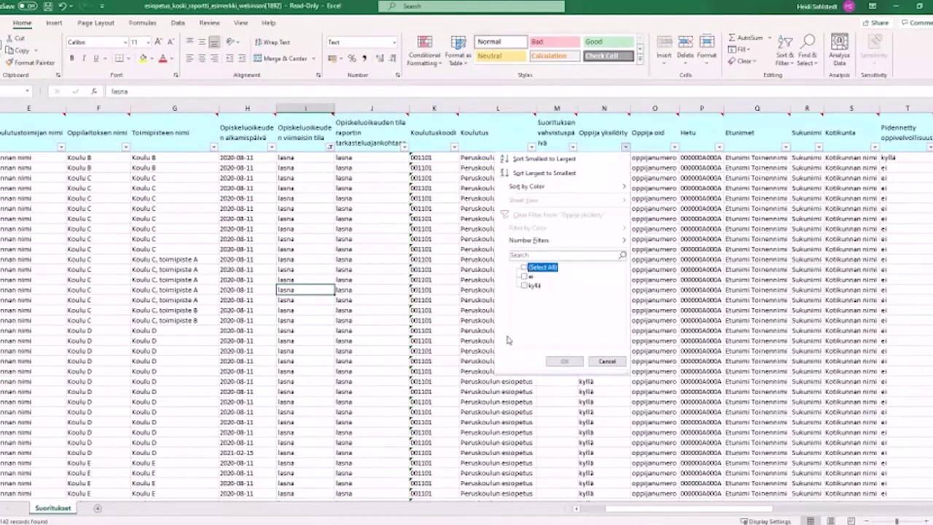
left_click(525, 277)
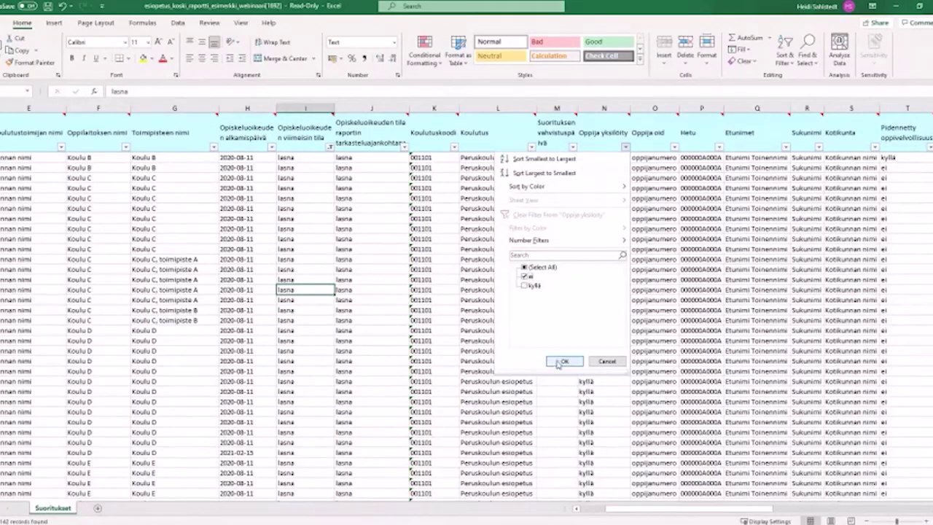
left_click(564, 361)
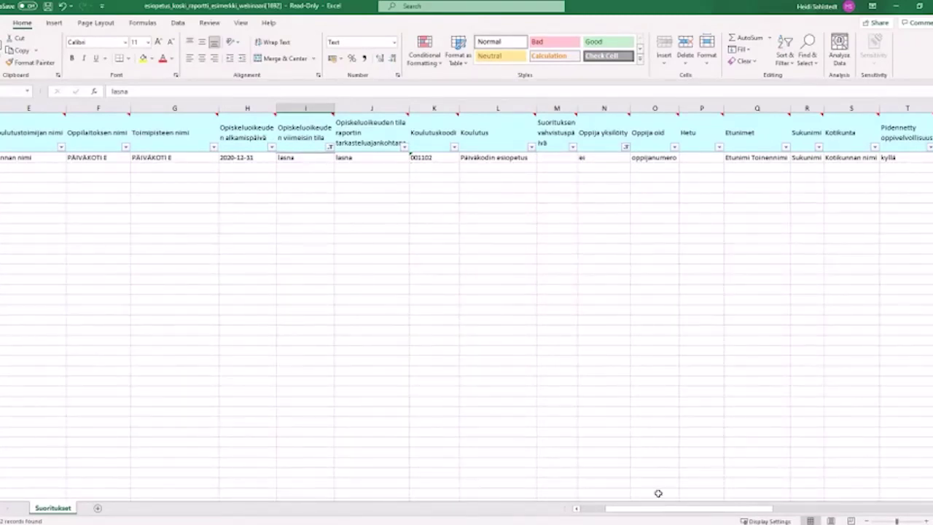
Step: Look over the unidentified learner's row and clear all filters from the report
mouse_move(703, 511)
left_mouse_down()
mouse_move(738, 514)
mouse_move(712, 515)
left_mouse_up()
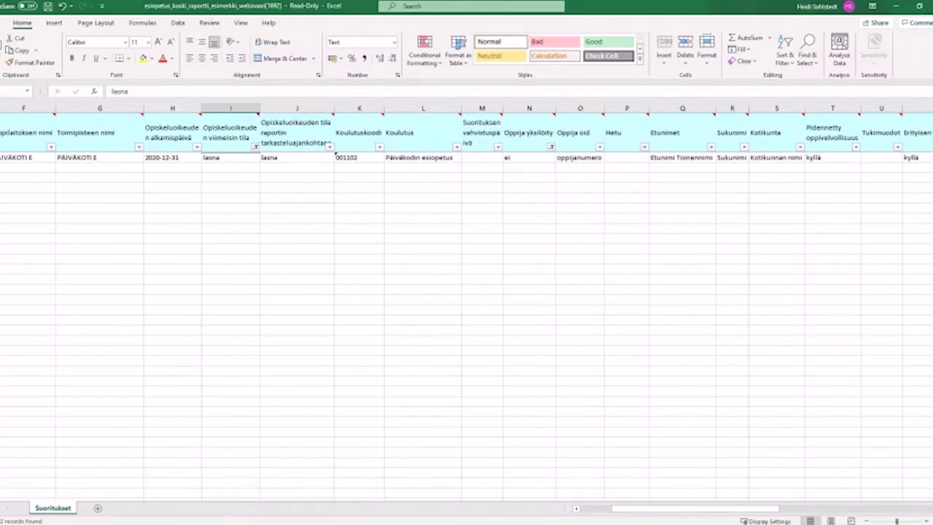
left_click(784, 61)
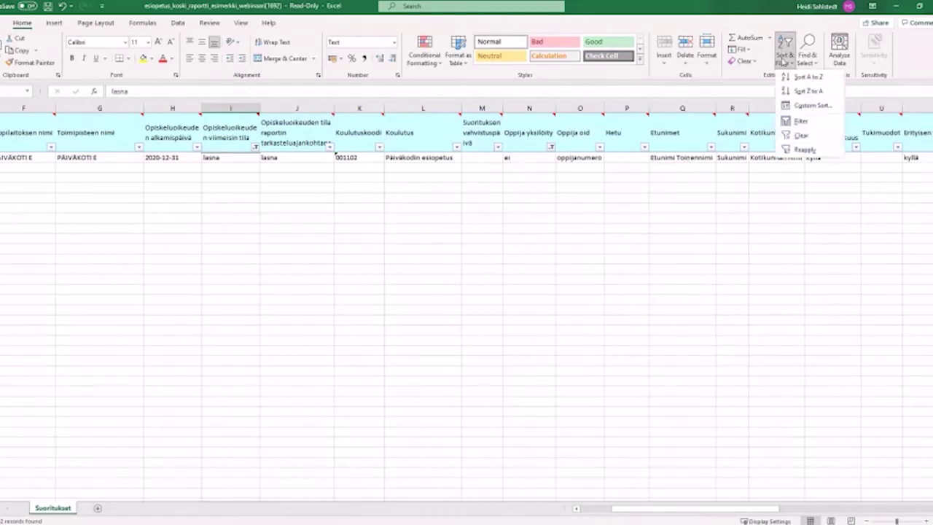
left_click(802, 135)
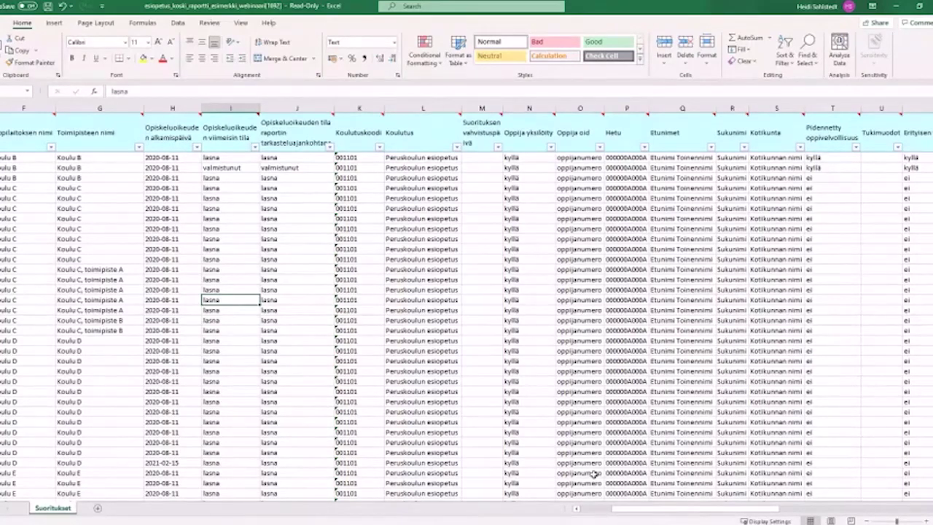
Step: Filter the Ostopalvelu/palveluseteli column to show only the rows with the value "kyllä"
left_click_drag(639, 513, 708, 515)
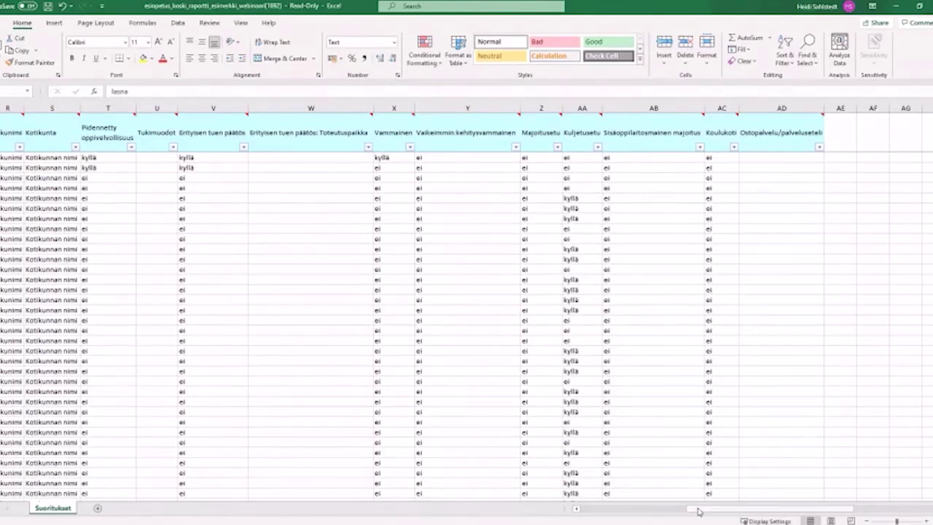
left_click_drag(703, 511, 723, 511)
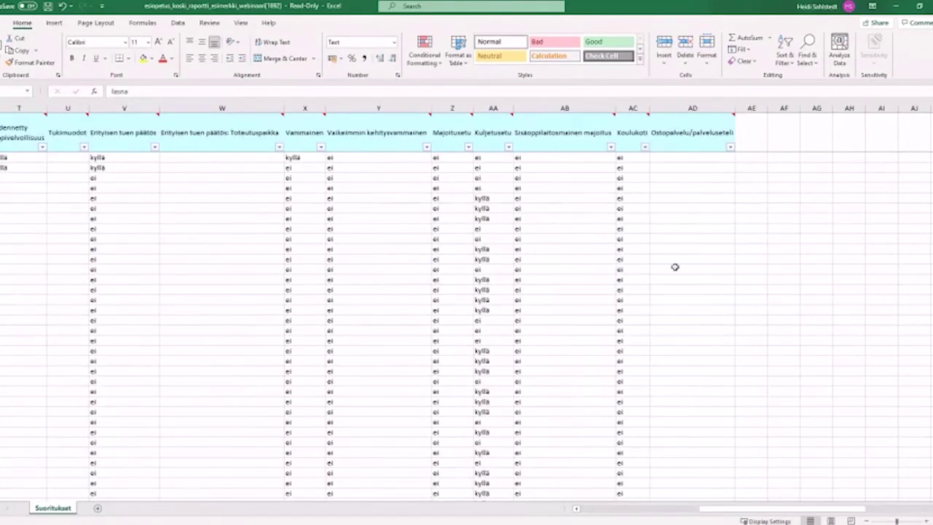
left_click(729, 147)
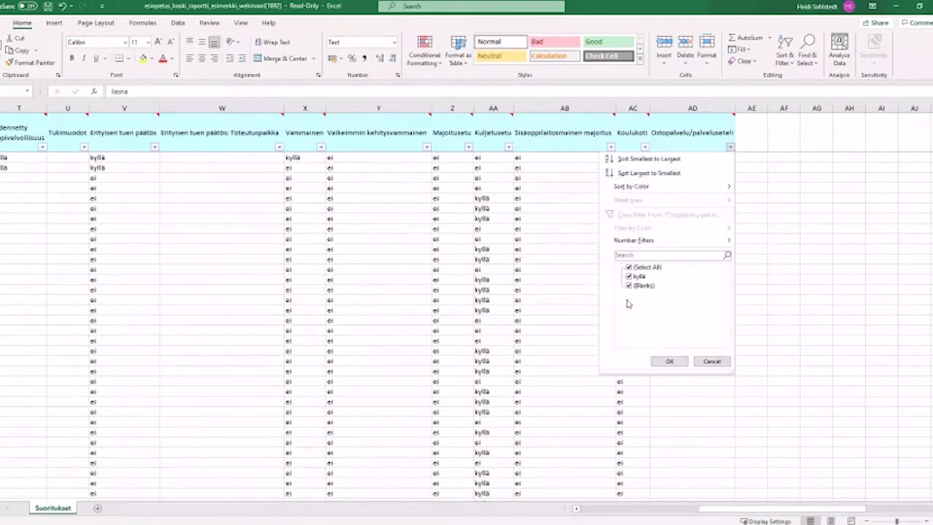
left_click(628, 268)
left_click(629, 276)
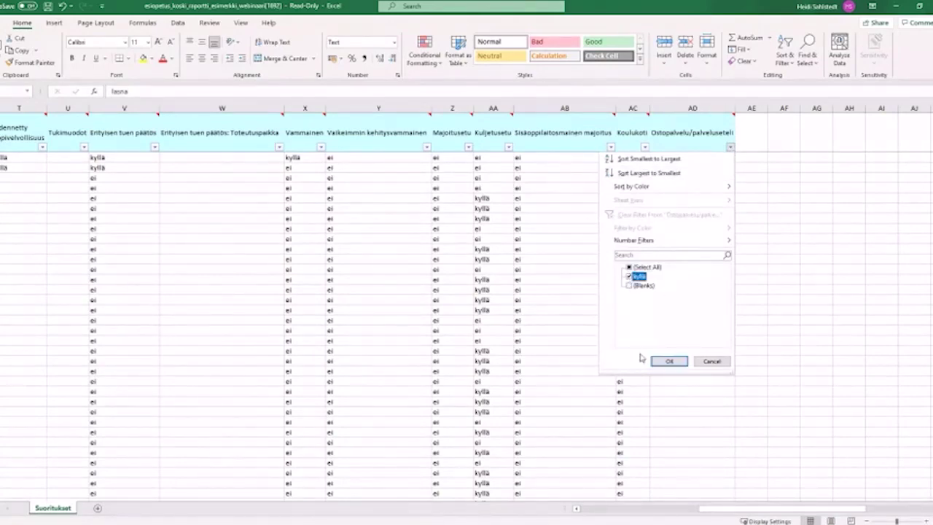
left_click(668, 362)
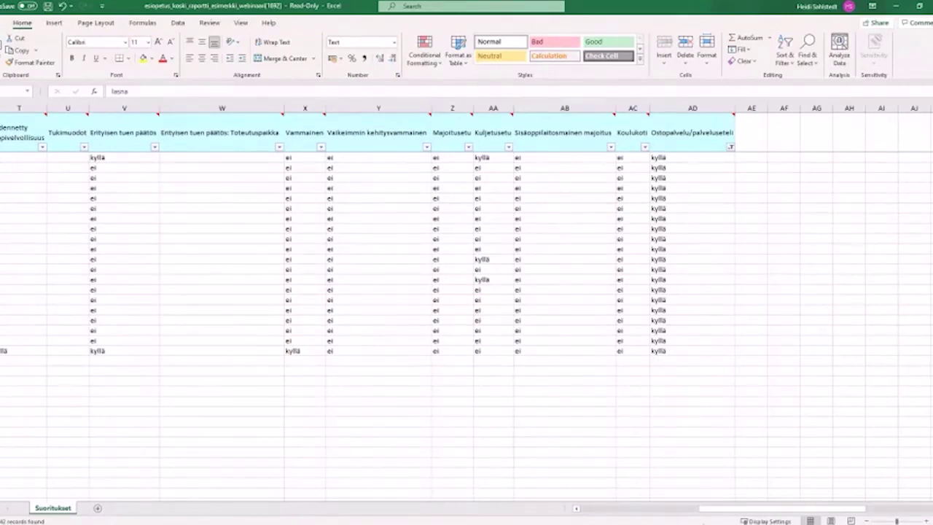
Step: Clear the filter from the Ostopalvelu/palveluseteli column and return to the report's earlier columns
mouse_move(708, 508)
left_mouse_down()
mouse_move(577, 518)
mouse_move(735, 513)
mouse_move(720, 511)
left_mouse_up()
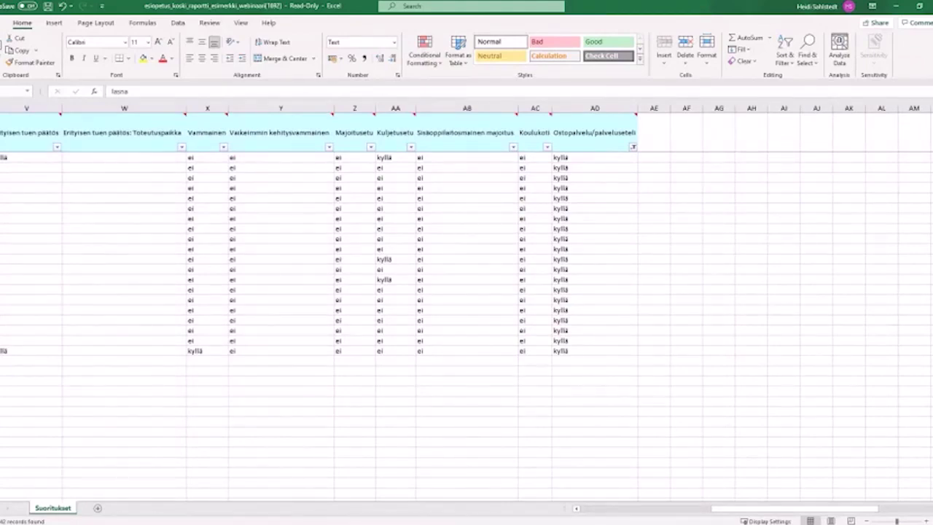
left_click(633, 147)
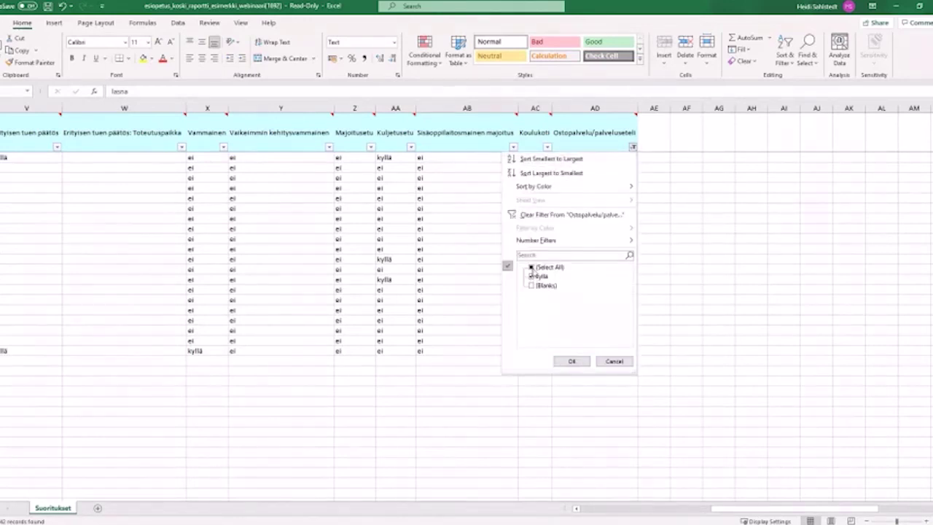
left_click(558, 216)
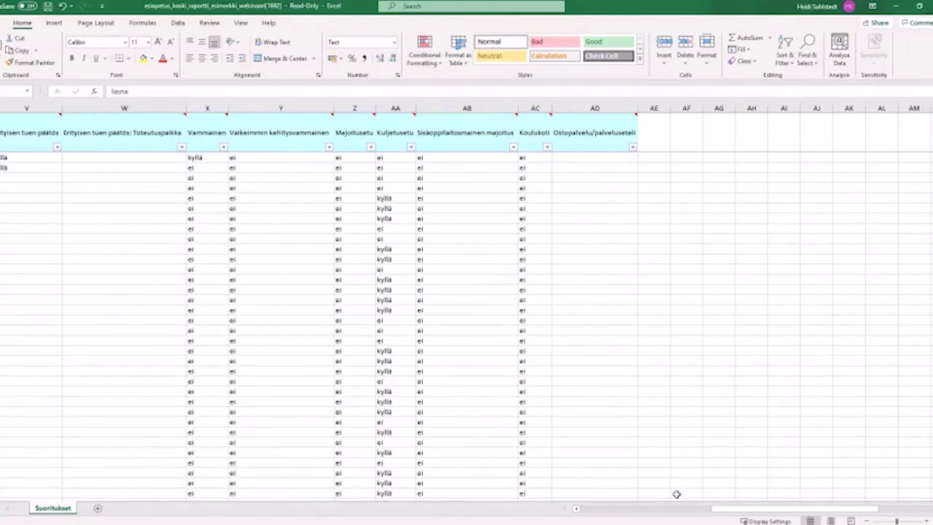
left_click(595, 510)
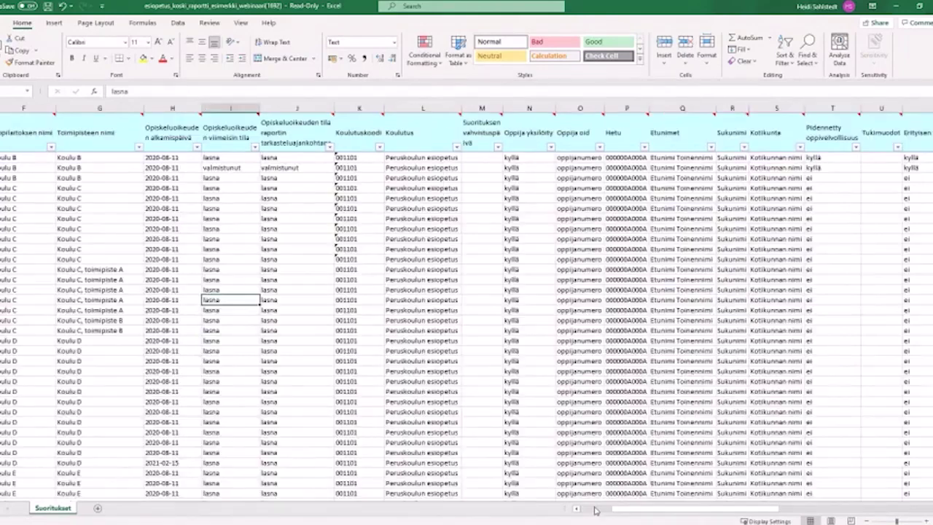
left_click(595, 511)
left_click_drag(589, 511, 592, 510)
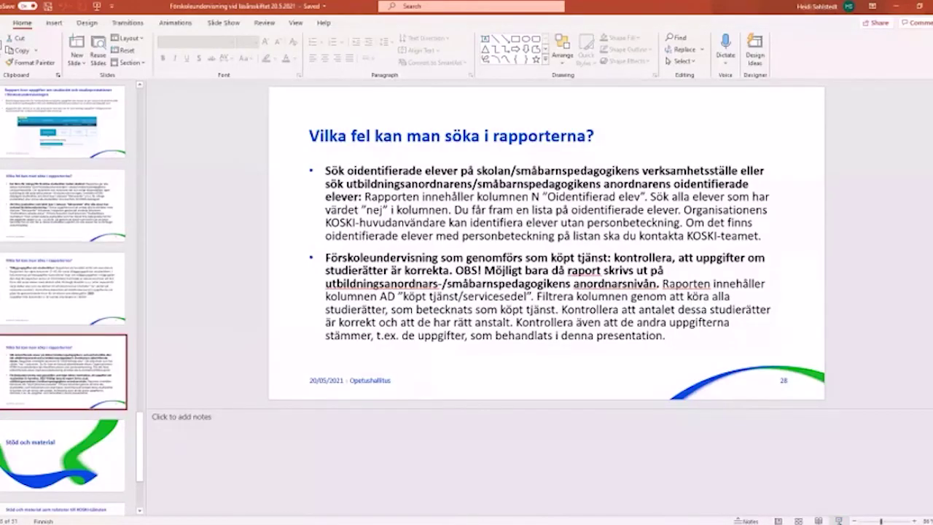
Step: In the PowerPoint presentation, start the slide show from the current slide and advance to the "Stöd och material" slide
key("shift+F5")
key("Right")
key("Right")
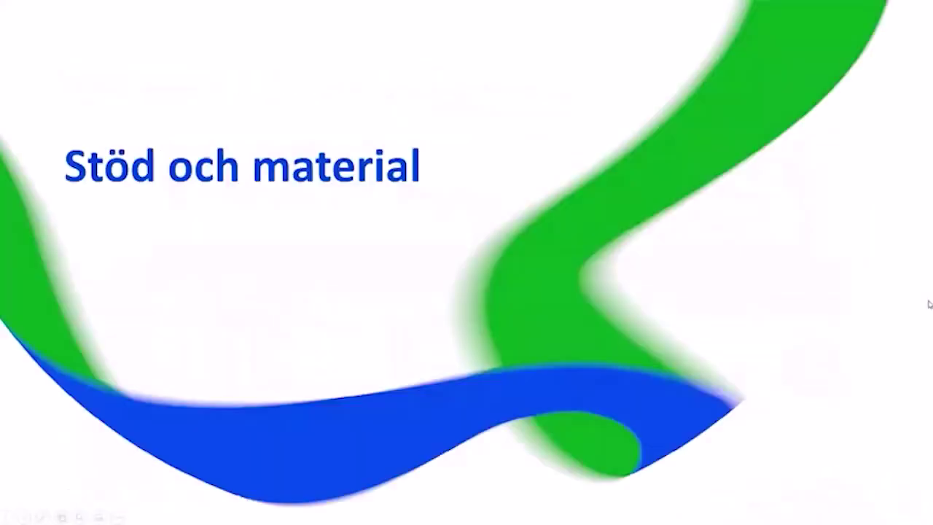